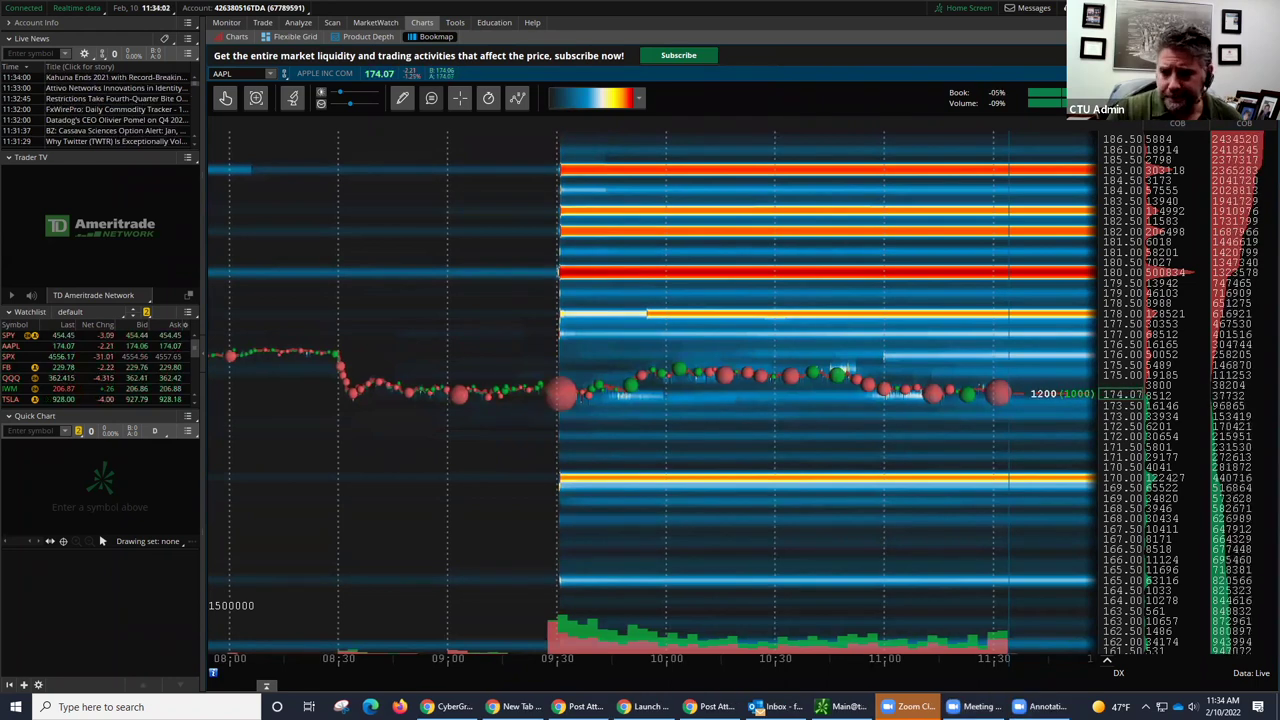
- Draw red freehand circles at the start of the 185 and 180 heat-map order bands
mouse_move(574, 153)
left_mouse_down()
mouse_move(593, 162)
mouse_move(566, 230)
left_mouse_up()
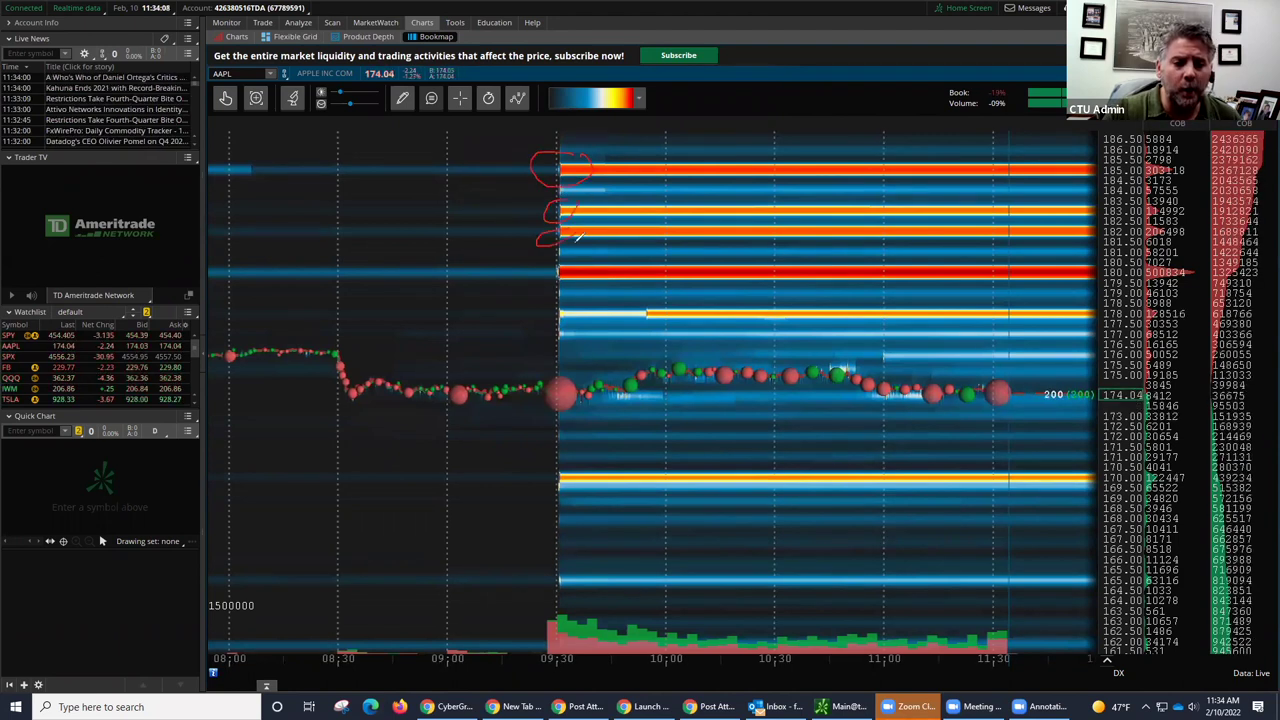
left_click_drag(552, 275, 587, 253)
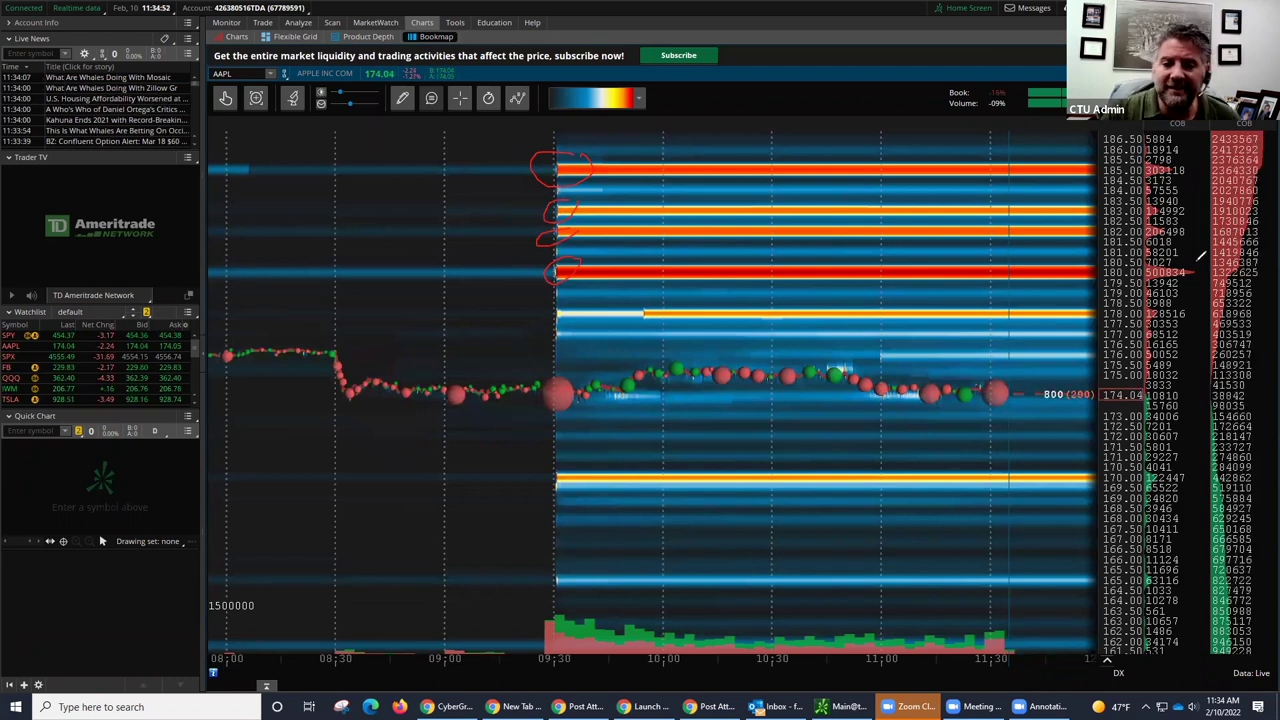
- Circle the 180.00 order-book row with its 500834 size in red
left_click_drag(1199, 261, 1201, 261)
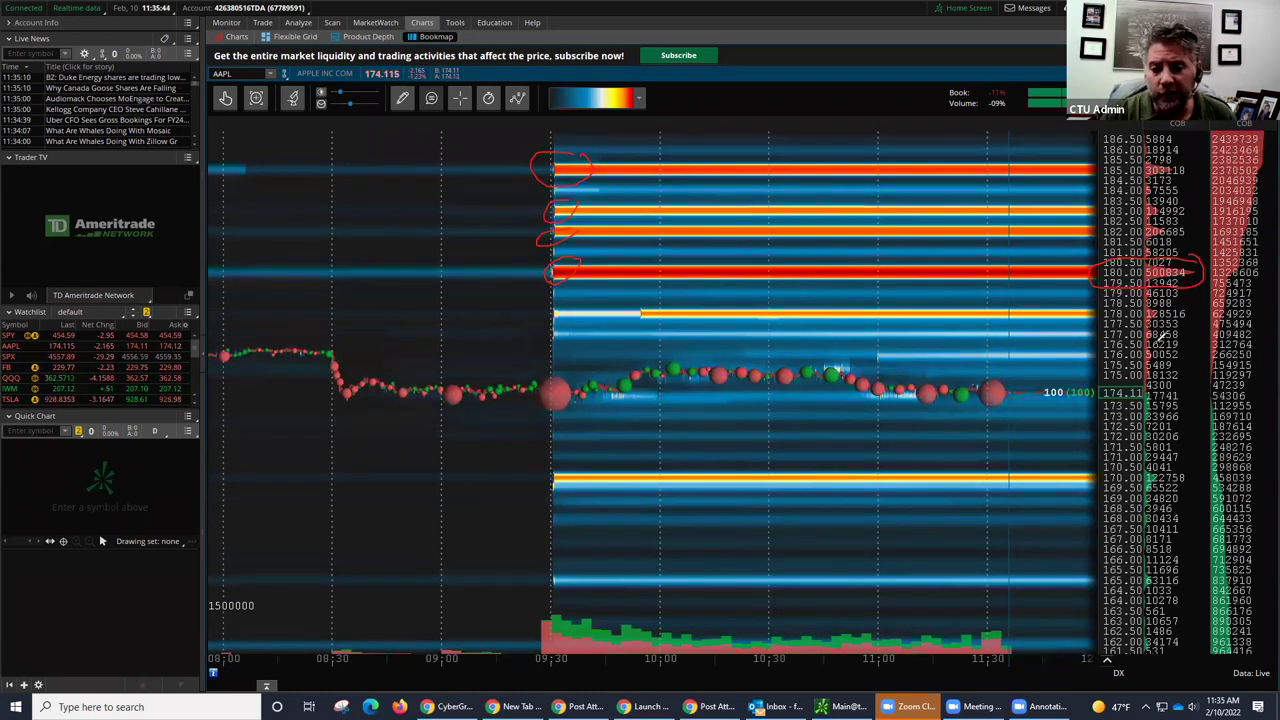
- Draw a red ellipse around the 178.00 row of the AAPL order-book ladder
mouse_move(1198, 300)
left_mouse_down()
mouse_move(1102, 300)
mouse_move(1104, 320)
mouse_move(1208, 322)
left_mouse_up()
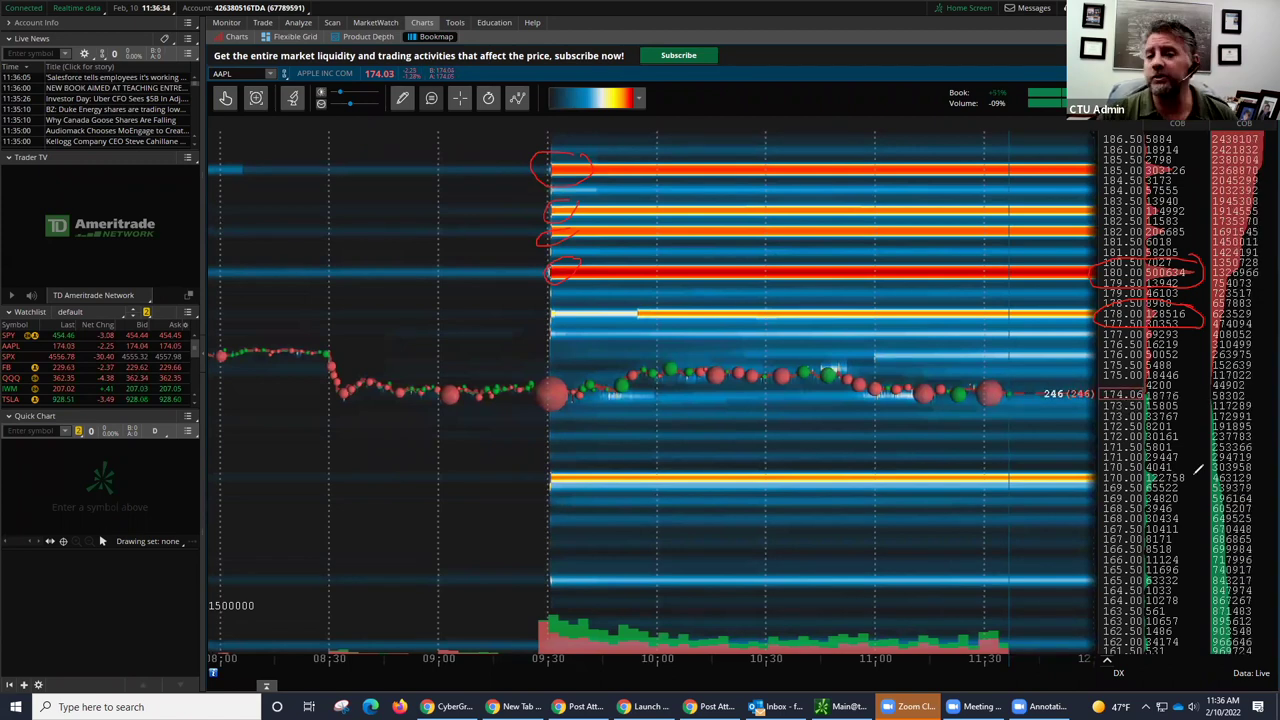
- Draw a red ellipse around the 170.50/170.00 order-book rows marking the 170 order
mouse_move(1158, 455)
left_mouse_down()
mouse_move(1096, 466)
mouse_move(1125, 484)
mouse_move(1207, 478)
mouse_move(1193, 462)
left_mouse_up()
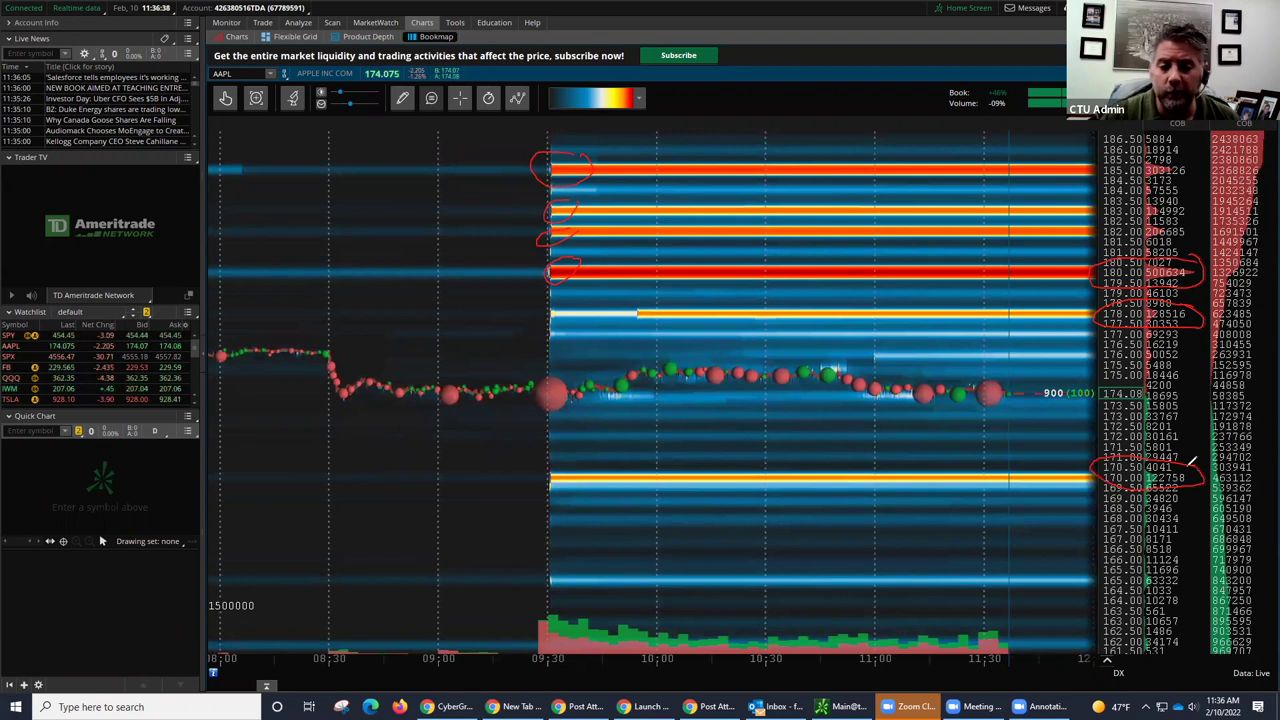